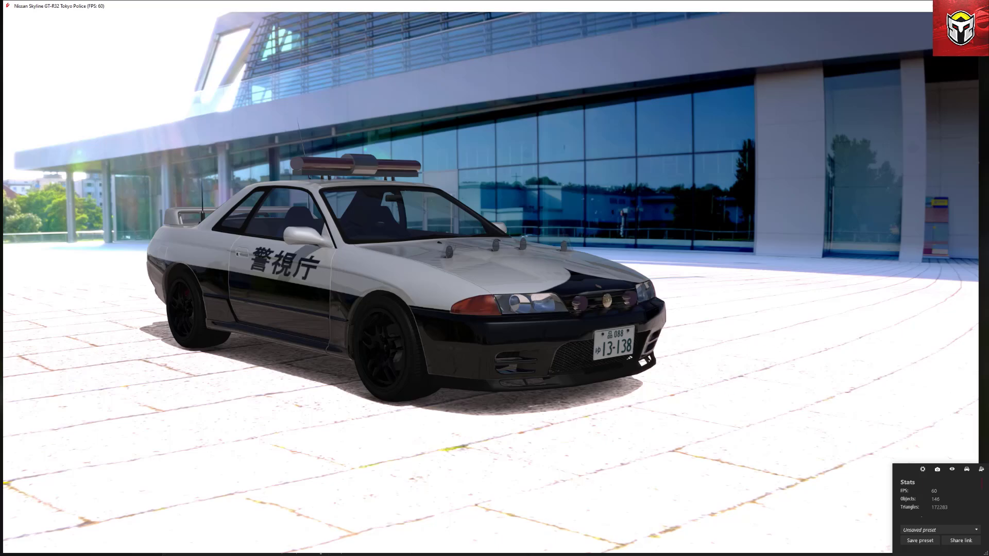
Turn on Crew and Driver in the showroom car options, showing the crew scenery and a driver
{"action": "left_click", "coordinate": [980, 471]}
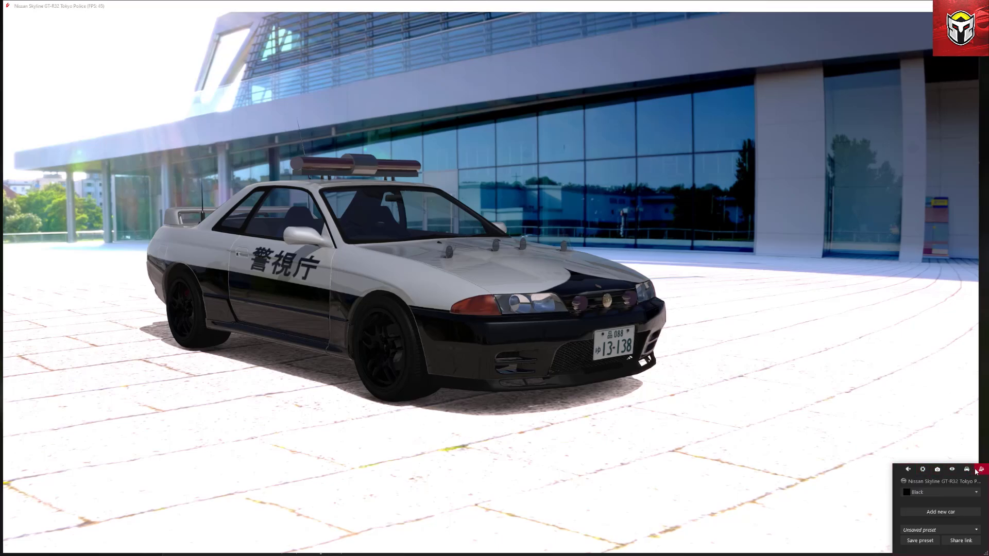
{"action": "left_click", "coordinate": [967, 471]}
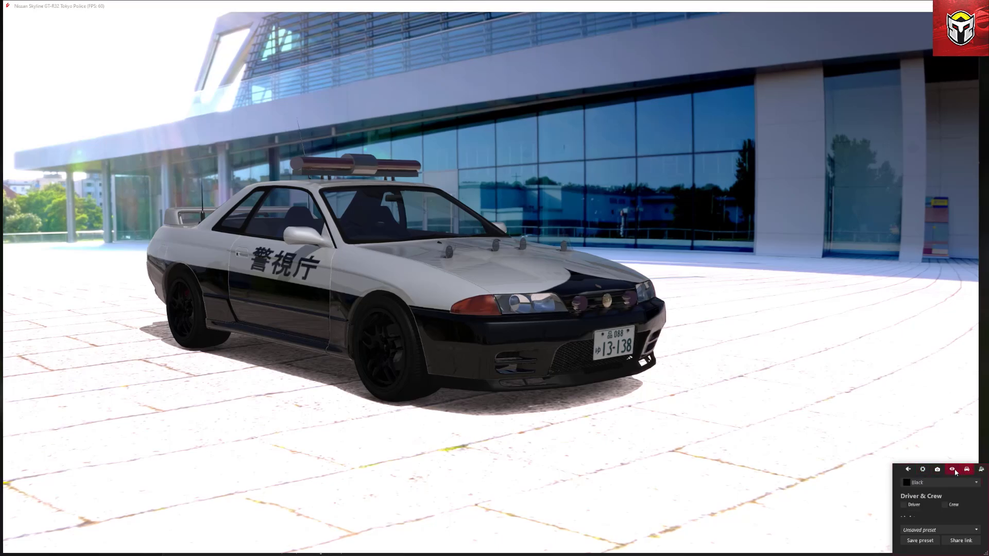
{"action": "left_click", "coordinate": [944, 504]}
{"action": "left_click", "coordinate": [909, 505]}
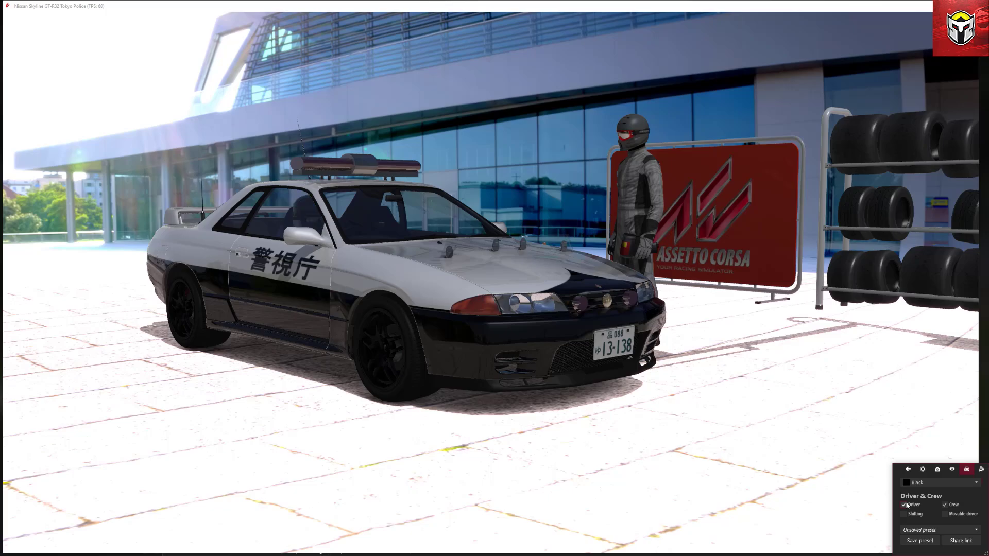
Look through the camera, resolution and scene settings and the background colour, then return to Stats
{"action": "left_click", "coordinate": [952, 470]}
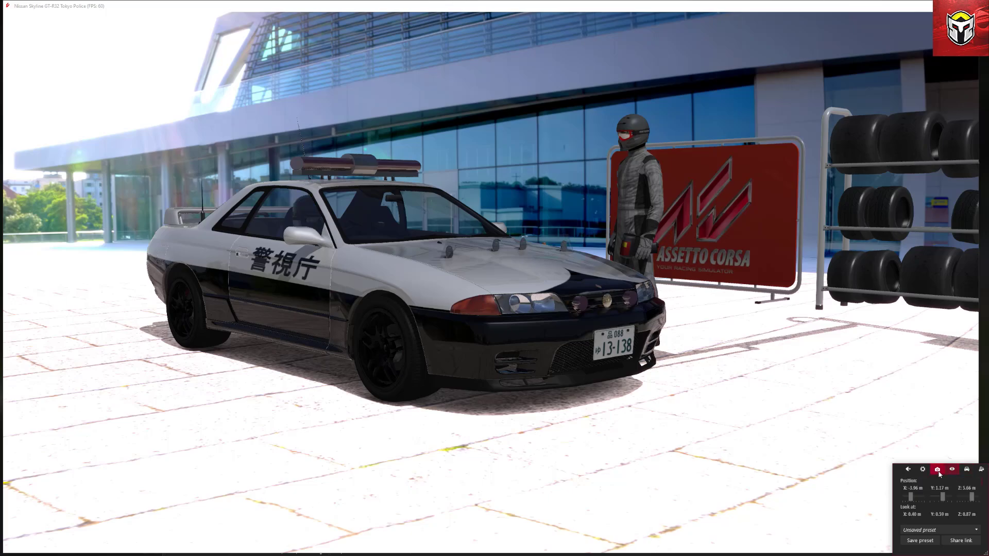
{"action": "left_click", "coordinate": [937, 470]}
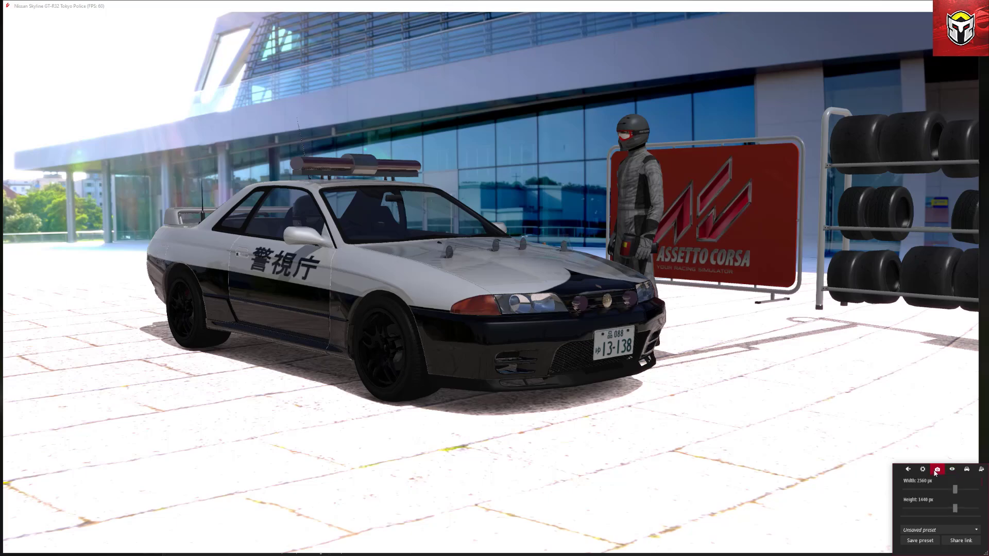
{"action": "left_click", "coordinate": [922, 470]}
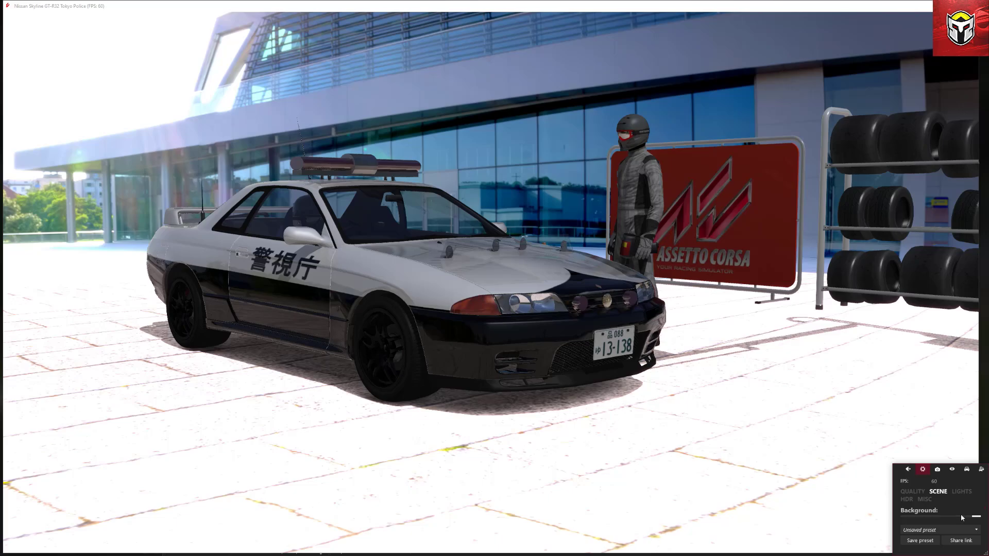
{"action": "left_click", "coordinate": [977, 518]}
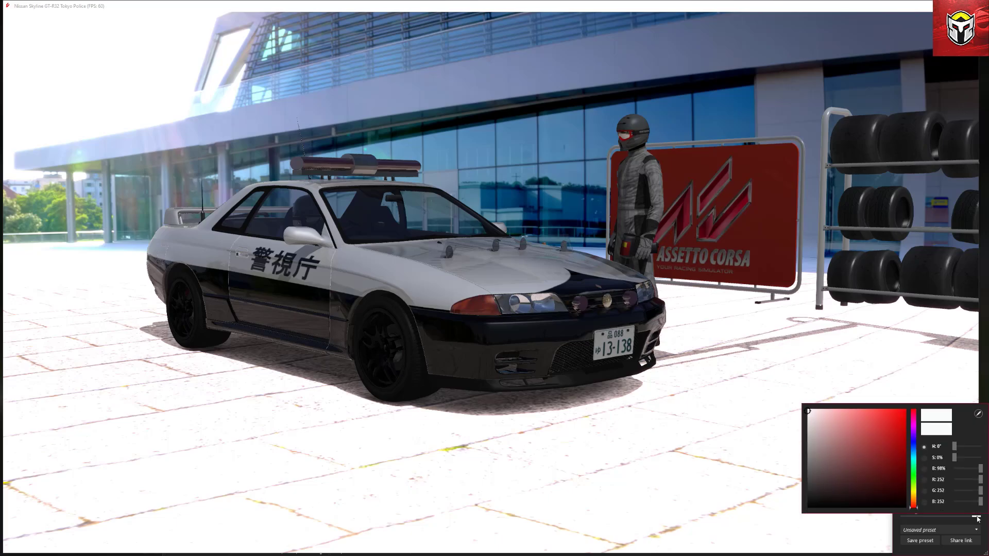
{"action": "left_click", "coordinate": [965, 516]}
{"action": "left_click", "coordinate": [975, 518]}
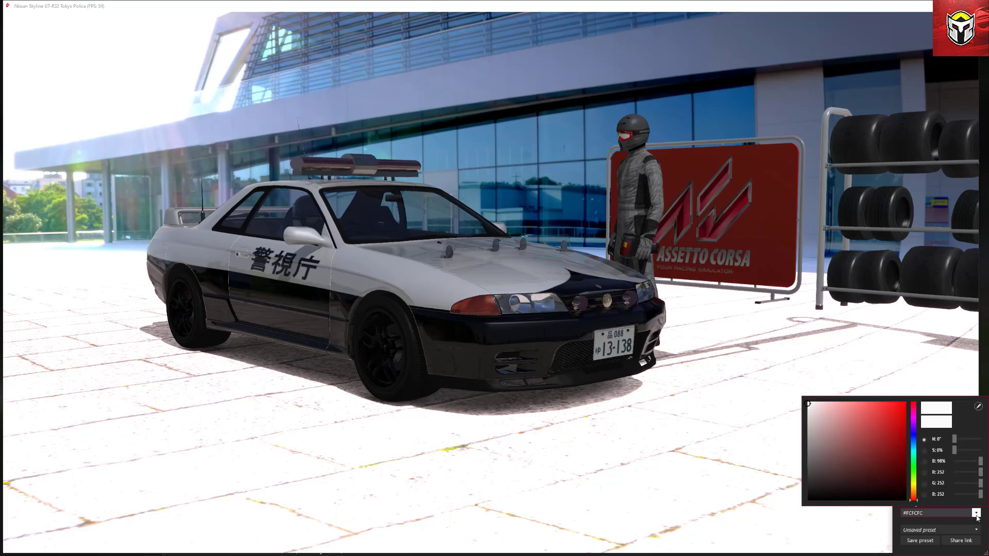
{"action": "left_click", "coordinate": [976, 515]}
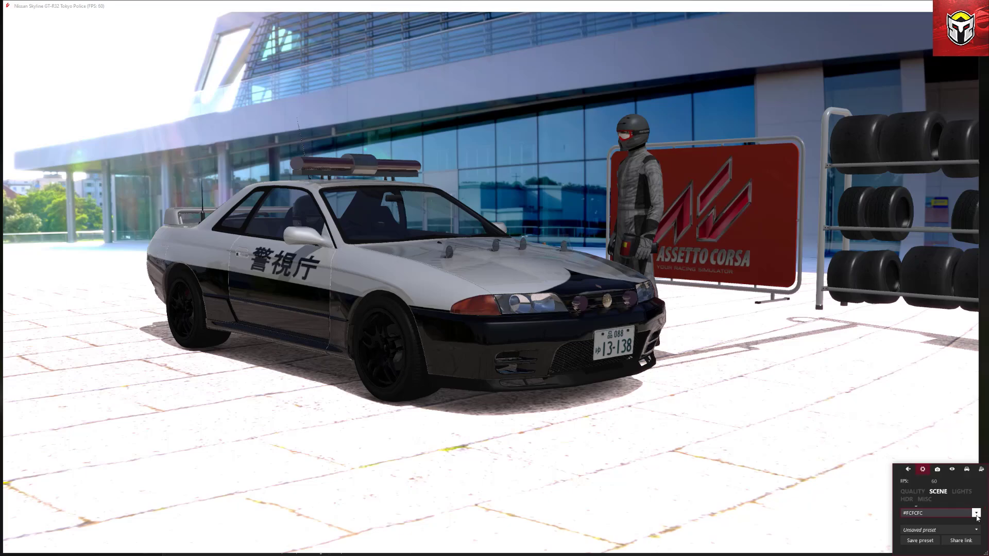
{"action": "left_click", "coordinate": [908, 470]}
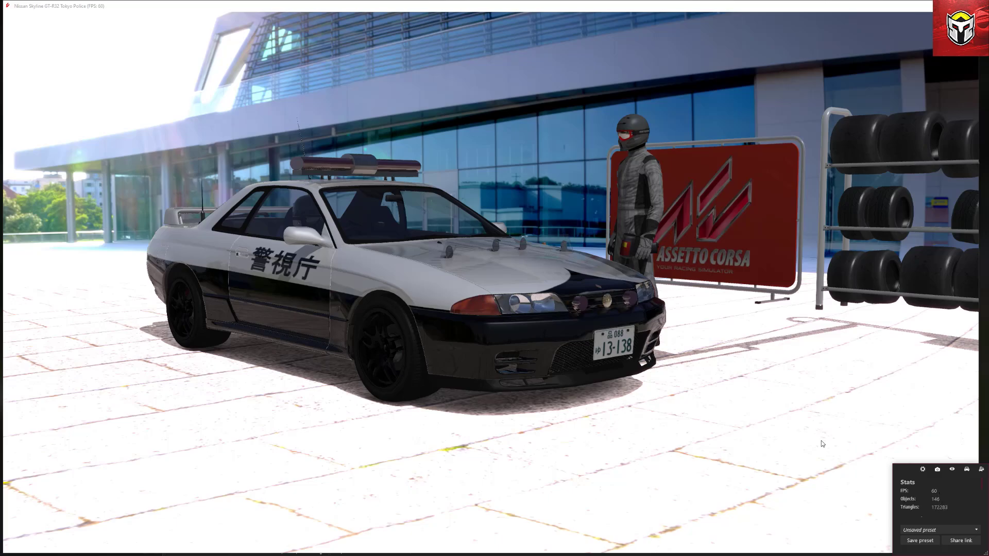
Close Custom Showroom and go to the GT-R32 Tokyo Police Skins page
{"action": "key", "text": "Escape"}
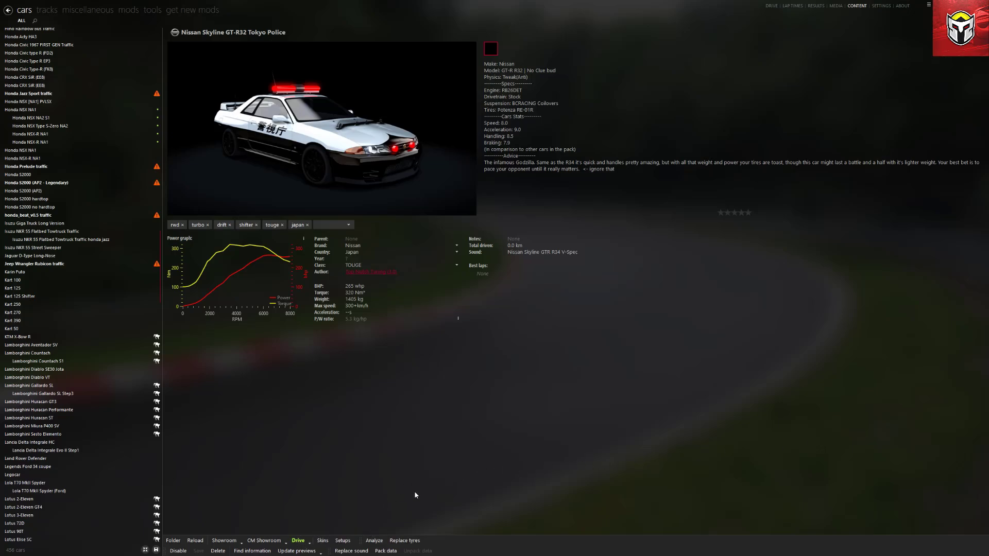
{"action": "left_click", "coordinate": [323, 541]}
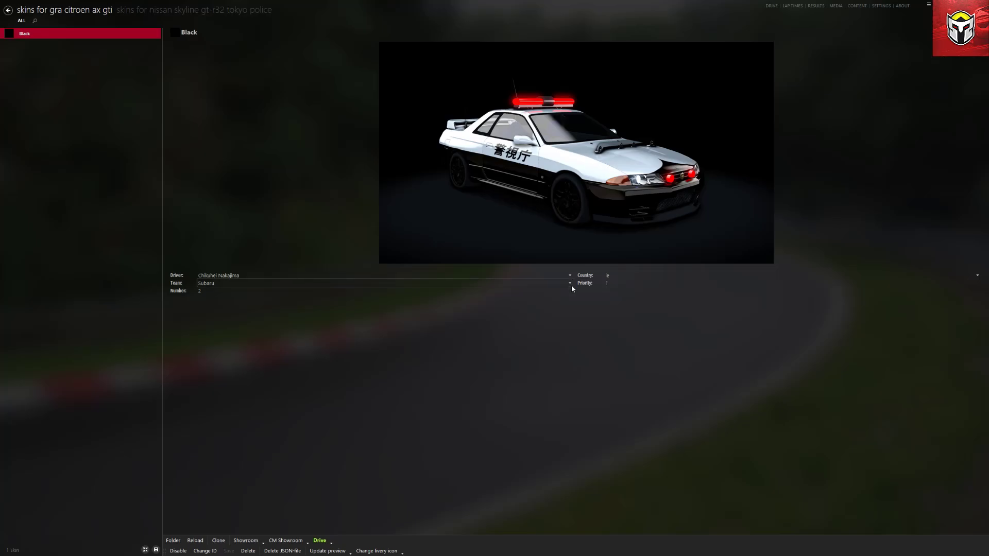
Rename the Black skin to 'Black1' and go back to the car's details page
{"action": "left_click", "coordinate": [978, 277]}
{"action": "left_click", "coordinate": [978, 277]}
{"action": "left_click", "coordinate": [203, 34]}
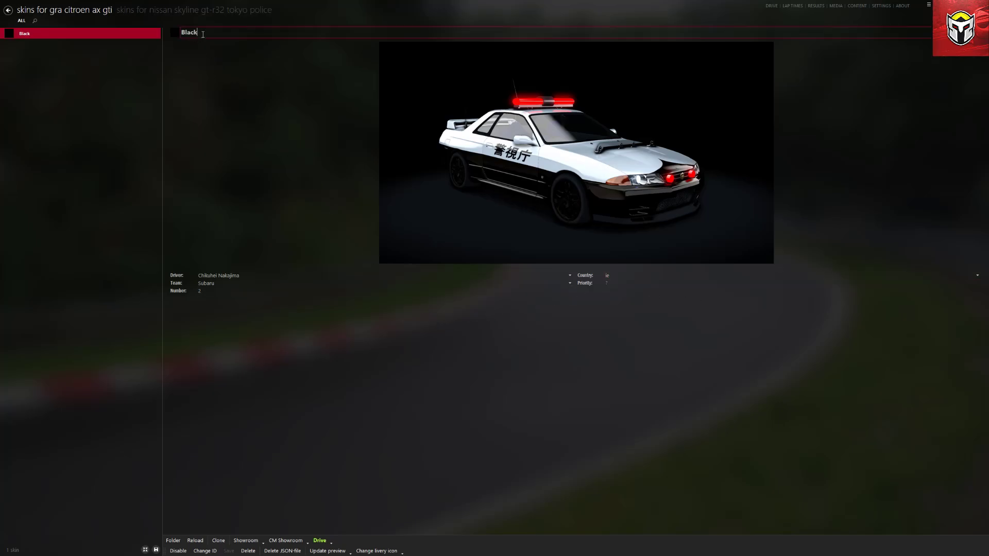
{"action": "key", "text": "Return"}
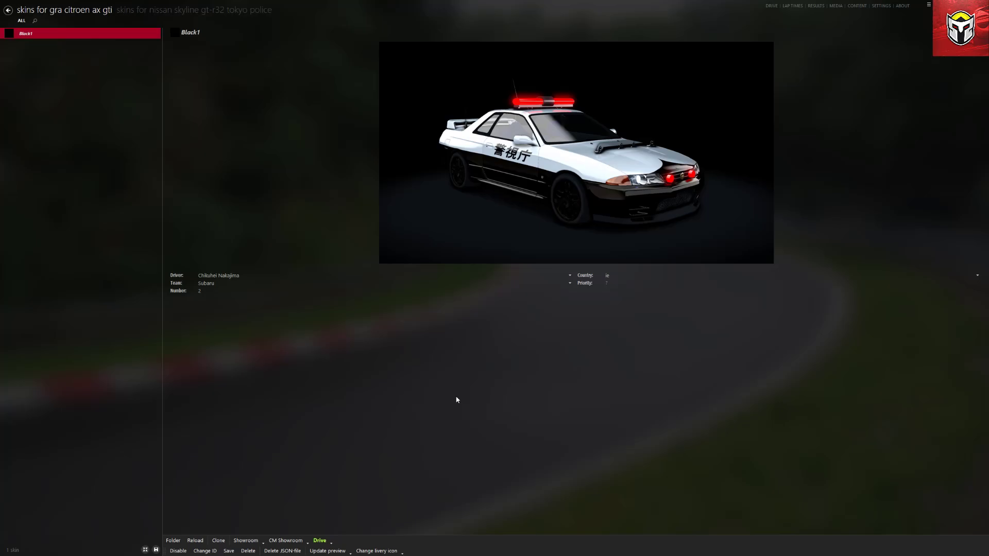
{"action": "left_click", "coordinate": [8, 10]}
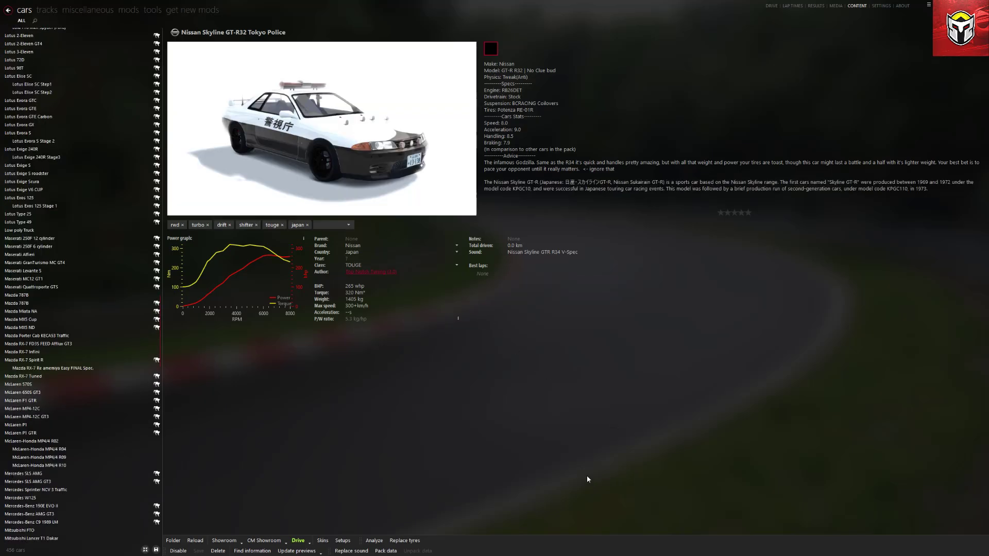
View the police car's setups page, then return to its details and scroll up the car list
{"action": "left_click", "coordinate": [345, 542]}
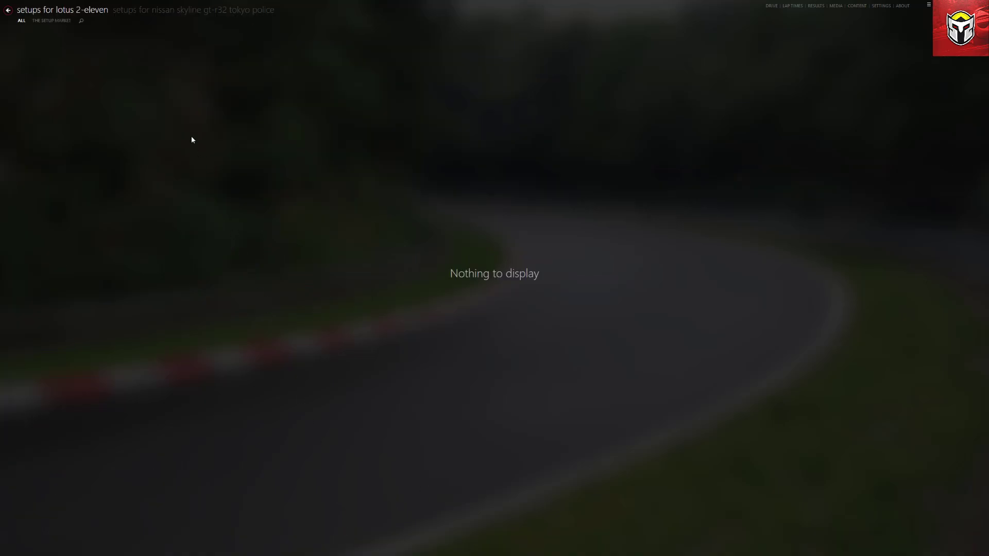
{"action": "left_click", "coordinate": [8, 11]}
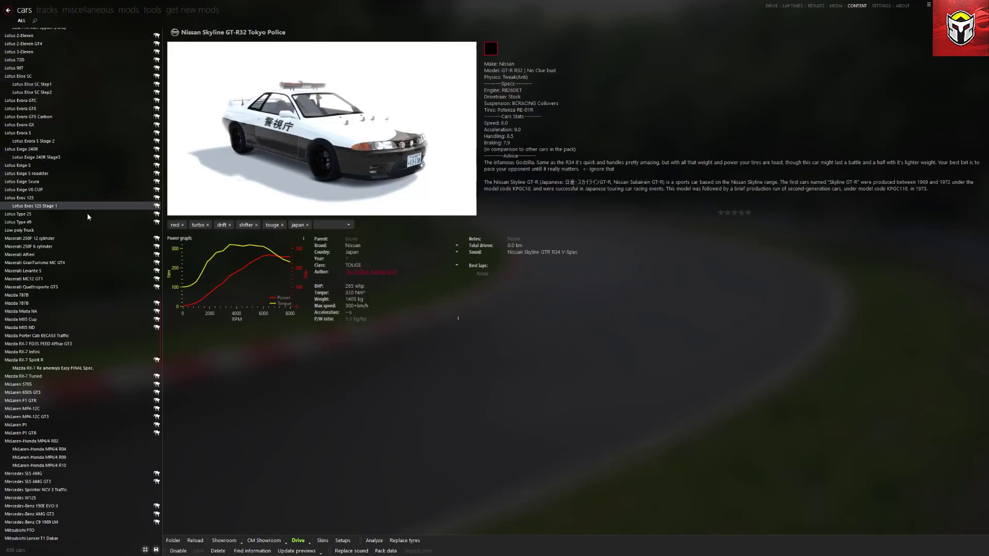
{"action": "scroll", "coordinate": [100, 284], "scroll_direction": "up", "scroll_amount": 2}
{"action": "scroll", "coordinate": [100, 284], "scroll_direction": "up", "scroll_amount": 2}
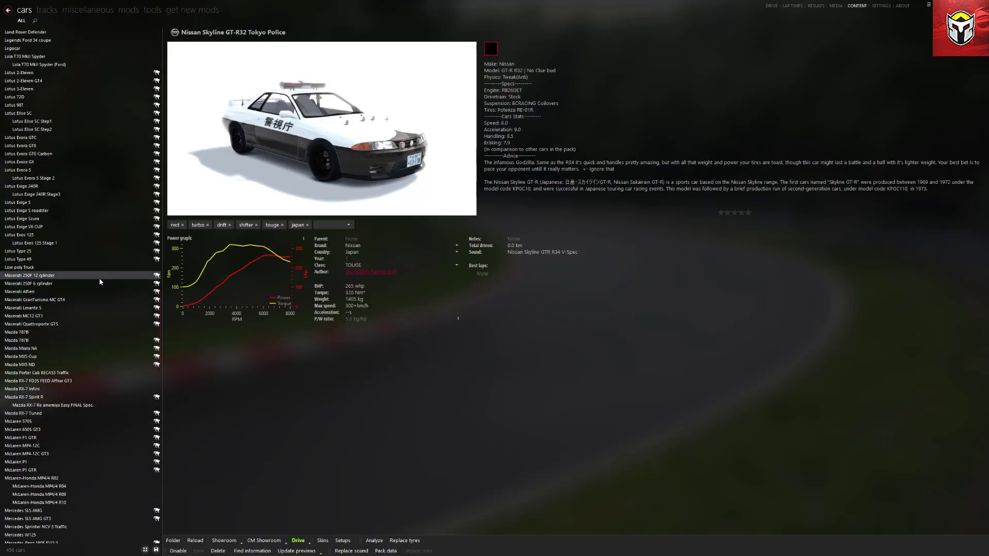
Check the Lotus 2-Eleven setups, then go back to the Quick Drive page with the GT-R32 in Black1
{"action": "left_click", "coordinate": [62, 74]}
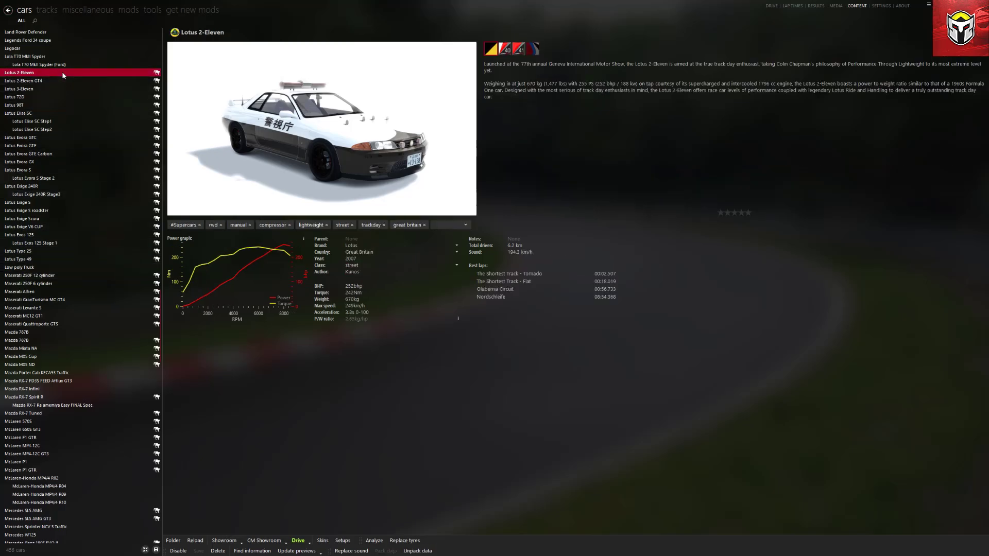
{"action": "left_click", "coordinate": [342, 540]}
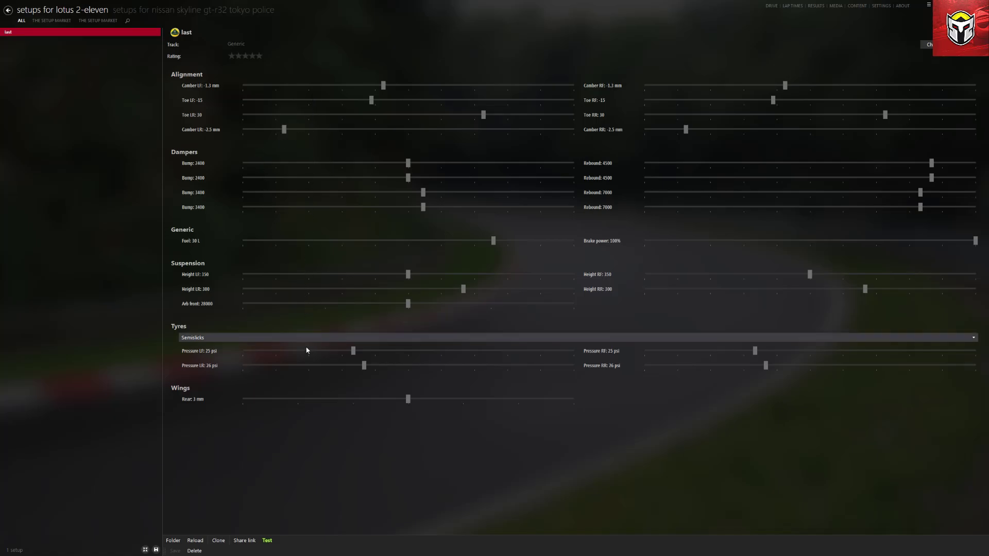
{"action": "mouse_move", "coordinate": [330, 100]}
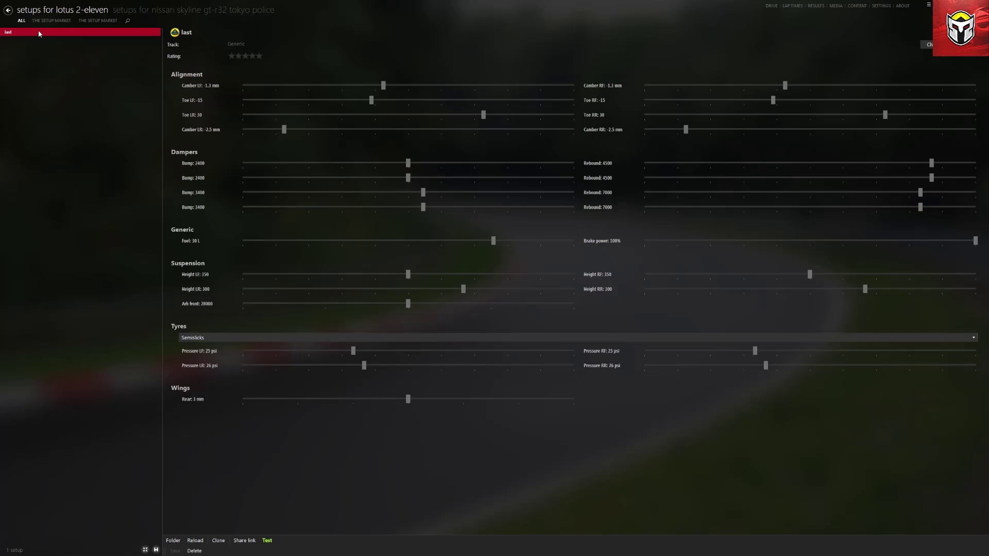
{"action": "left_click", "coordinate": [7, 10]}
{"action": "left_click", "coordinate": [8, 10]}
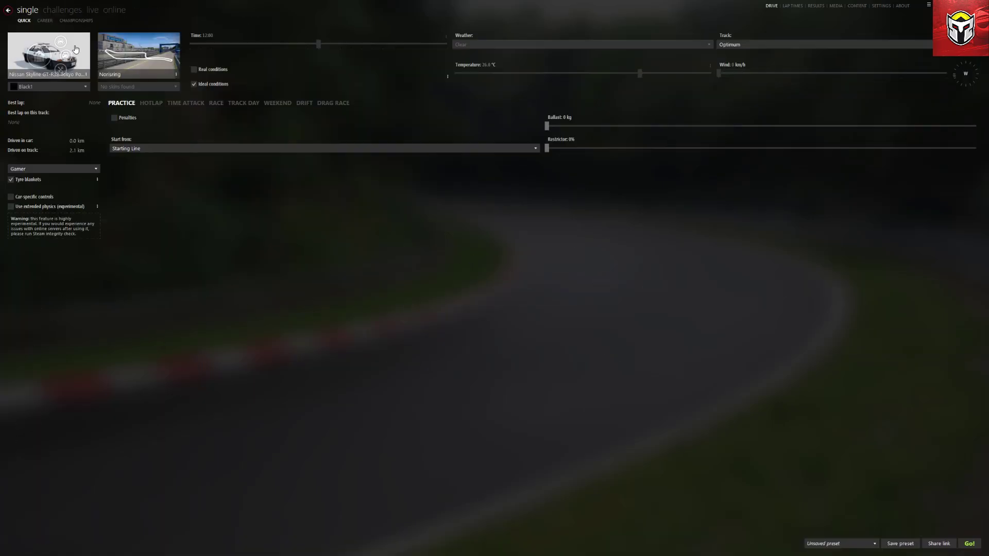
Open the GT-R32 Tokyo Police in the Content tab and run Analyze, finding 0 issues
{"action": "right_click", "coordinate": [86, 76]}
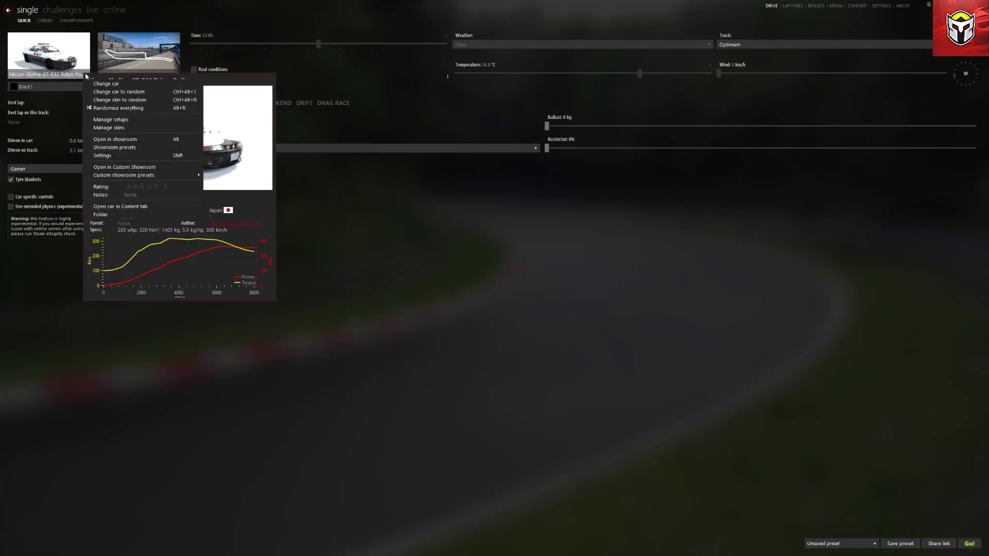
{"action": "left_click", "coordinate": [127, 206]}
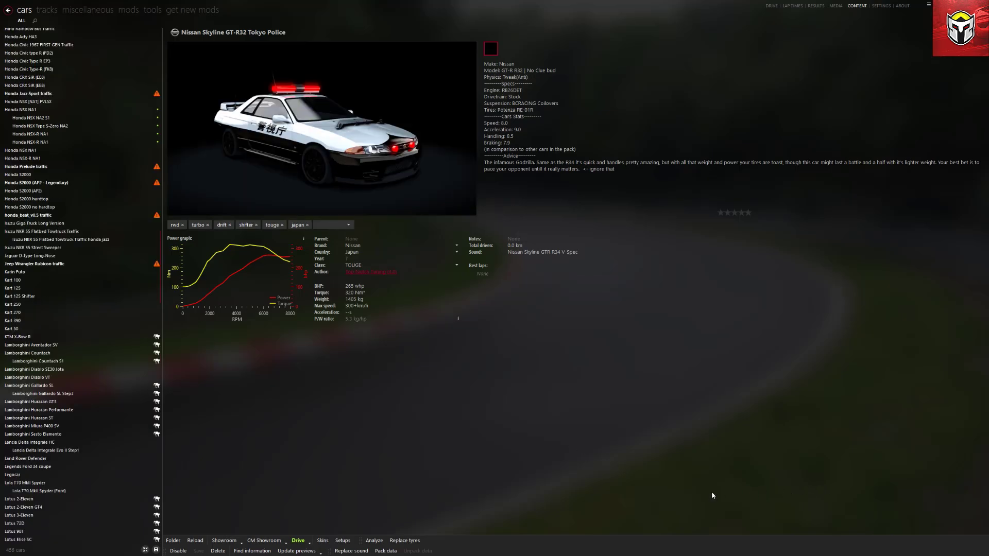
{"action": "left_click", "coordinate": [373, 540]}
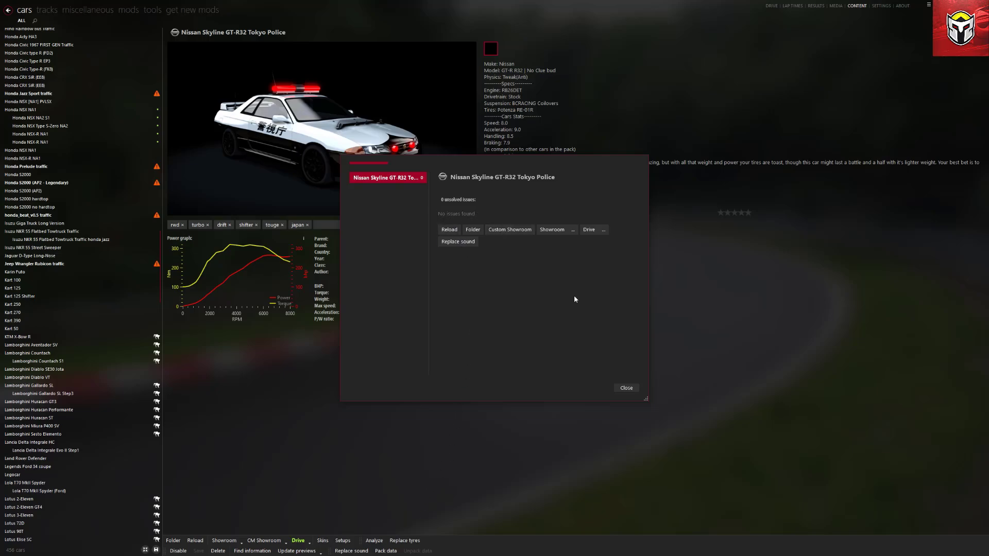
Close the Analyze dialog to return to the GT-R32 Tokyo Police details page
{"action": "left_click", "coordinate": [626, 388]}
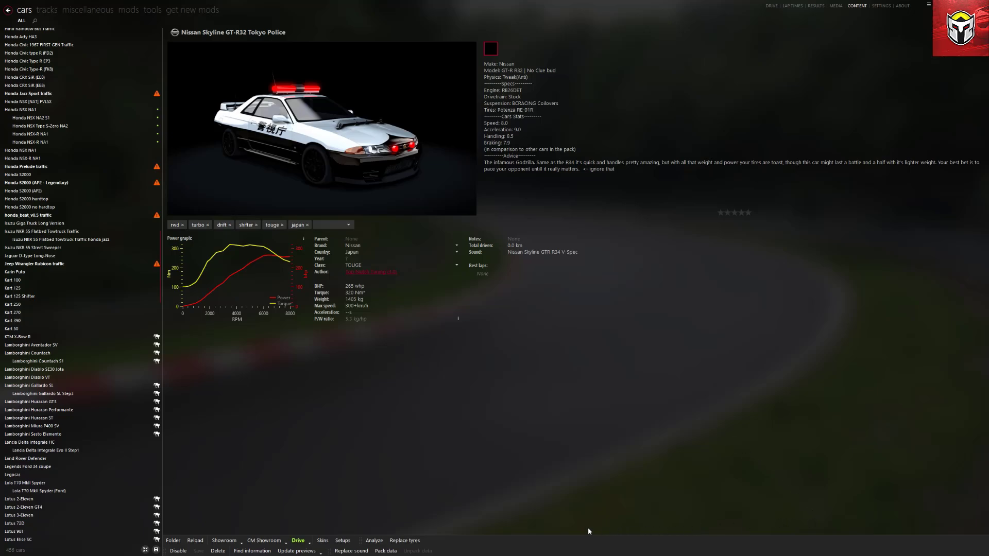
{"action": "left_click", "coordinate": [404, 542]}
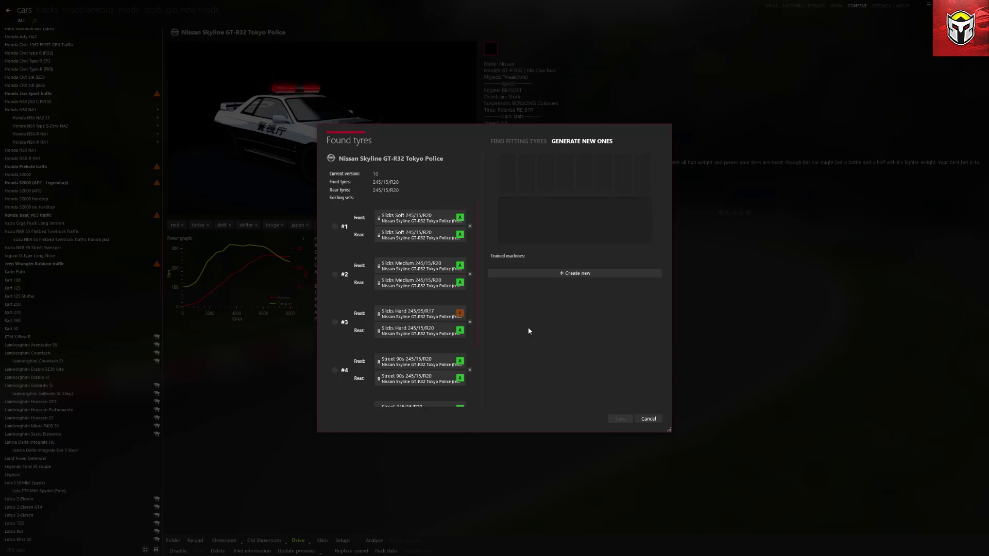
{"action": "left_click", "coordinate": [519, 141]}
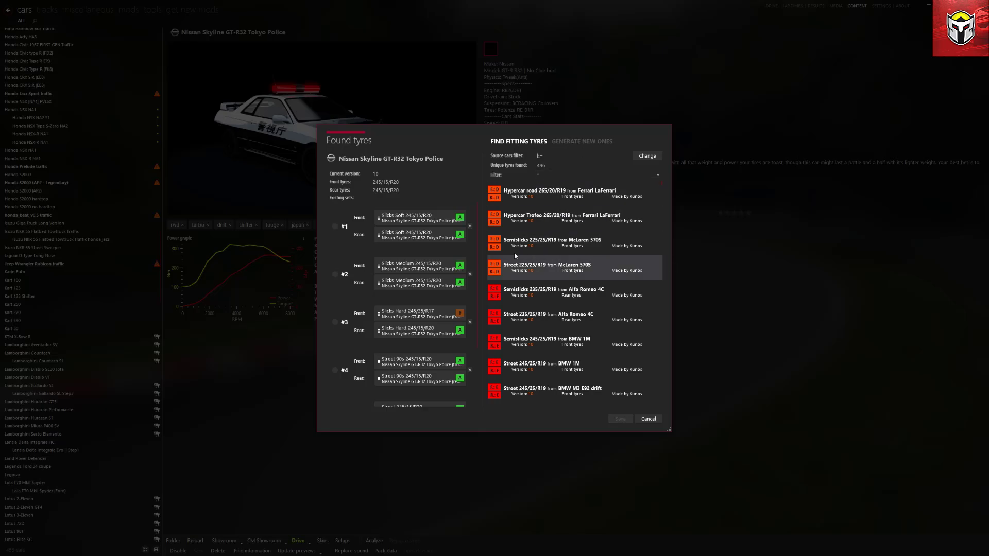
{"action": "scroll", "coordinate": [428, 247], "scroll_direction": "down", "scroll_amount": 3}
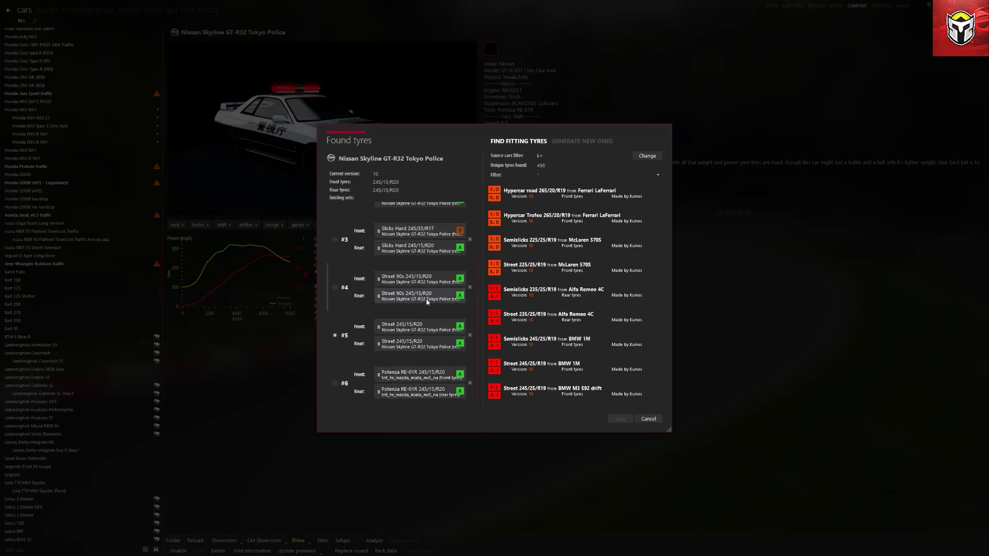
{"action": "scroll", "coordinate": [422, 275], "scroll_direction": "up", "scroll_amount": 3}
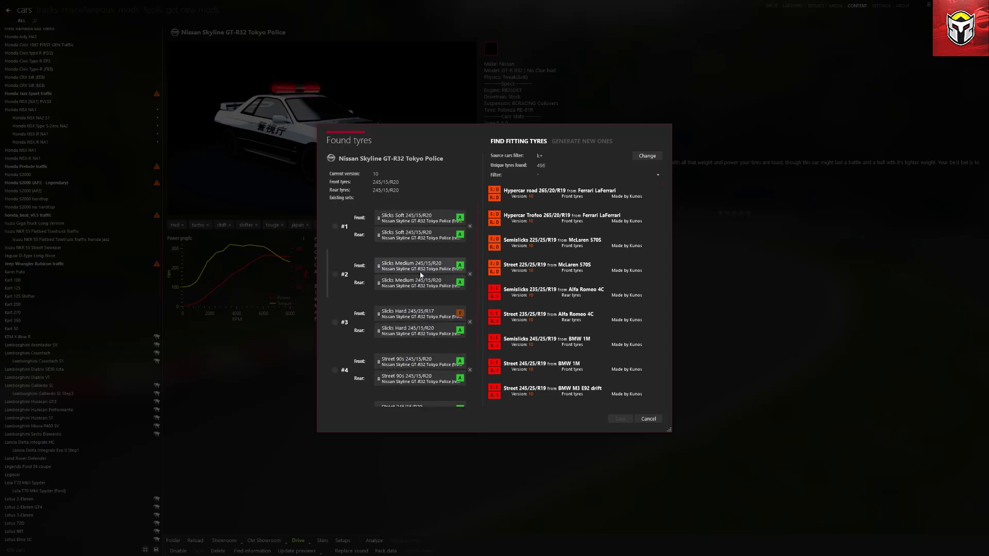
{"action": "scroll", "coordinate": [412, 231], "scroll_direction": "up", "scroll_amount": 1}
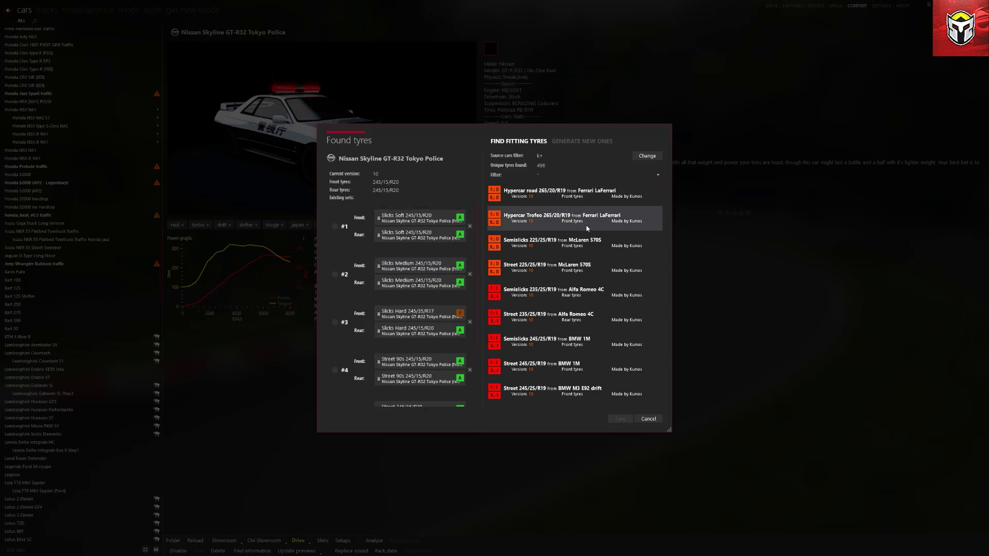
{"action": "scroll", "coordinate": [601, 354], "scroll_direction": "down", "scroll_amount": 3}
{"action": "scroll", "coordinate": [603, 358], "scroll_direction": "down", "scroll_amount": 2}
{"action": "scroll", "coordinate": [603, 358], "scroll_direction": "up", "scroll_amount": 4}
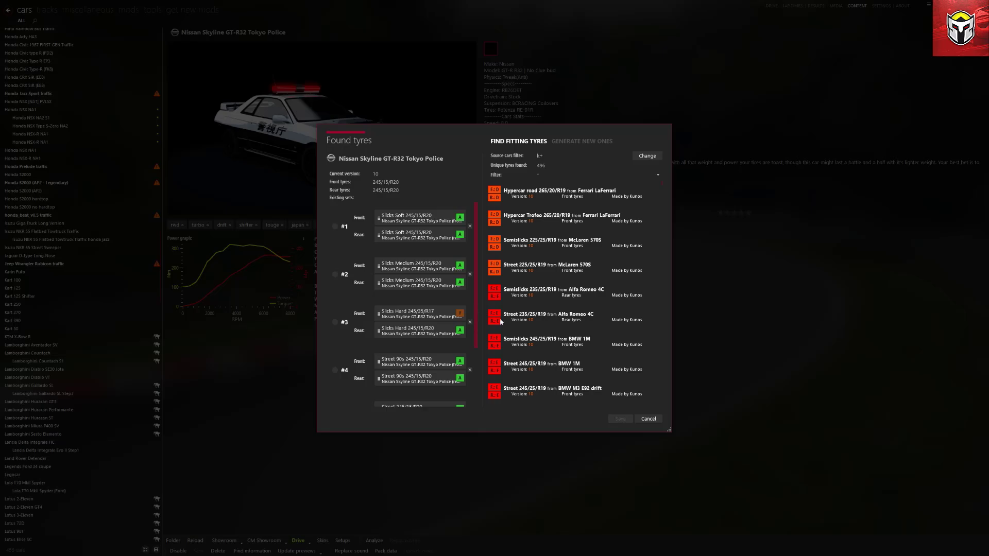
{"action": "left_click", "coordinate": [648, 418]}
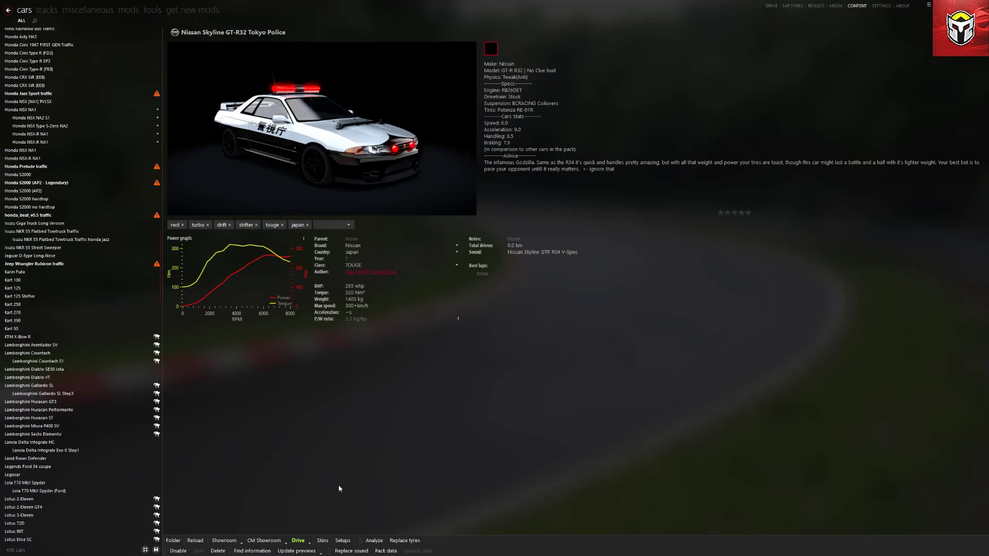
{"action": "left_click", "coordinate": [250, 551]}
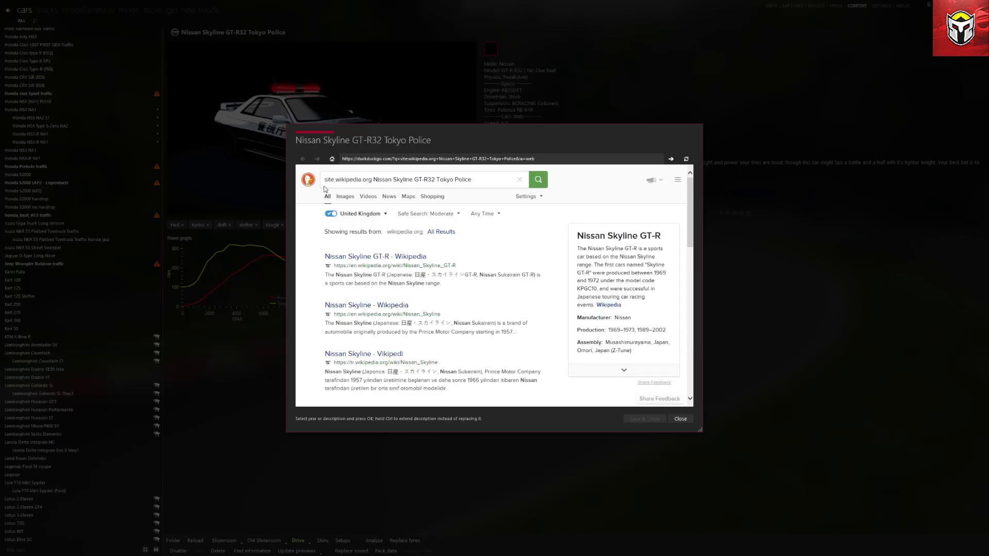
{"action": "left_click", "coordinate": [376, 260]}
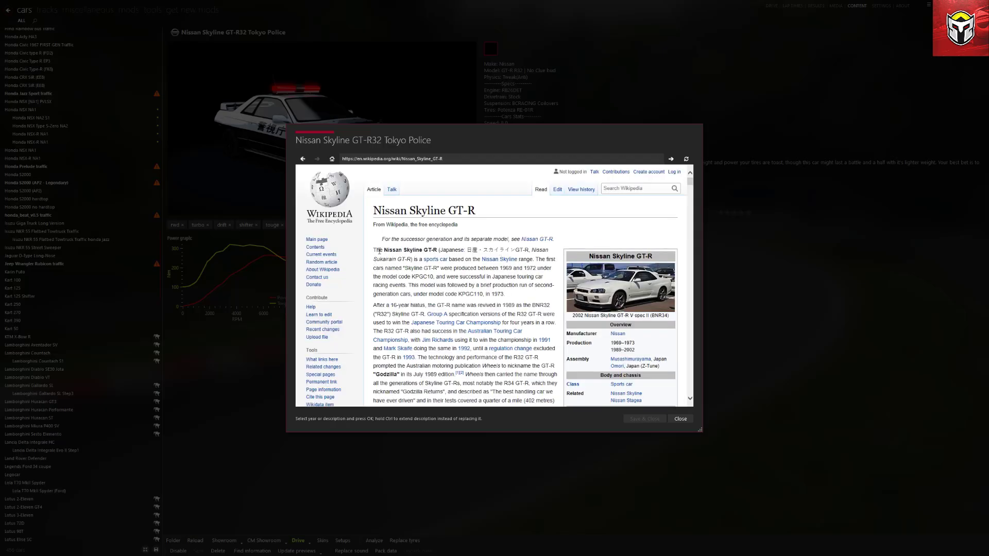
{"action": "left_click_drag", "start_coordinate": [395, 254], "coordinate": [517, 295]}
{"action": "key", "text": "ctrl+c"}
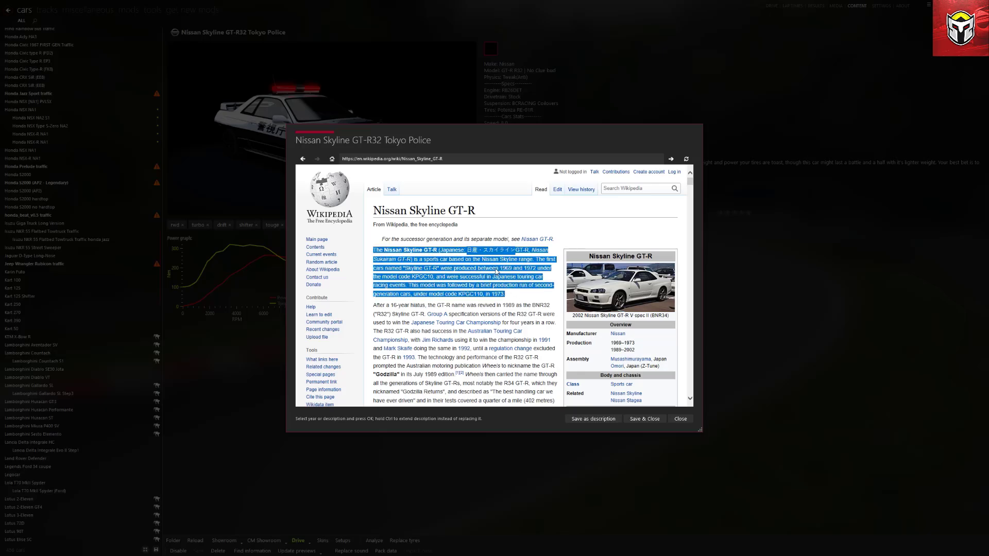
{"action": "right_click", "coordinate": [496, 271]}
{"action": "left_click", "coordinate": [515, 283]}
{"action": "left_click", "coordinate": [679, 419]}
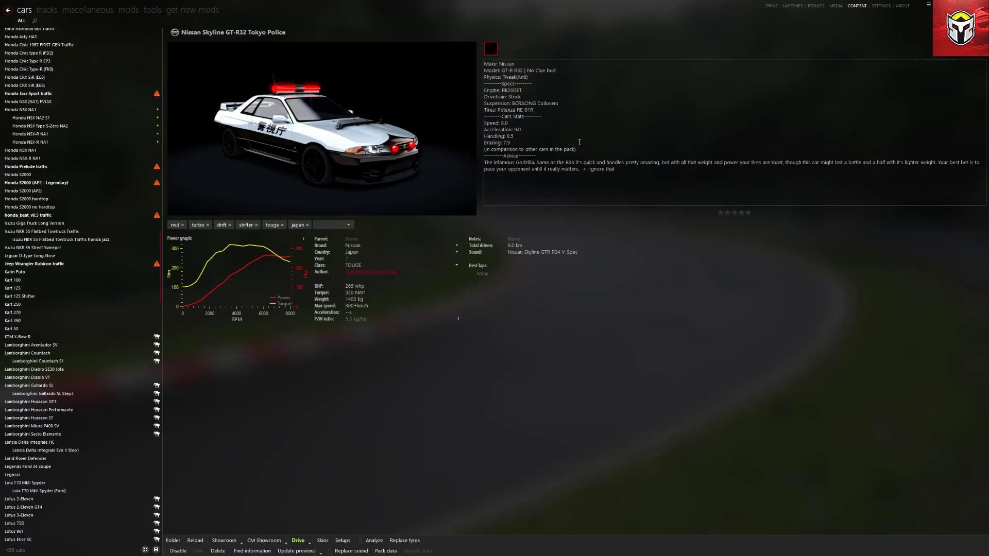
Paste the Nissan Skyline GT-R Wikipedia paragraph at the description's end and save the car
{"action": "left_click", "coordinate": [619, 173]}
{"action": "right_click", "coordinate": [495, 184]}
{"action": "left_click", "coordinate": [511, 201]}
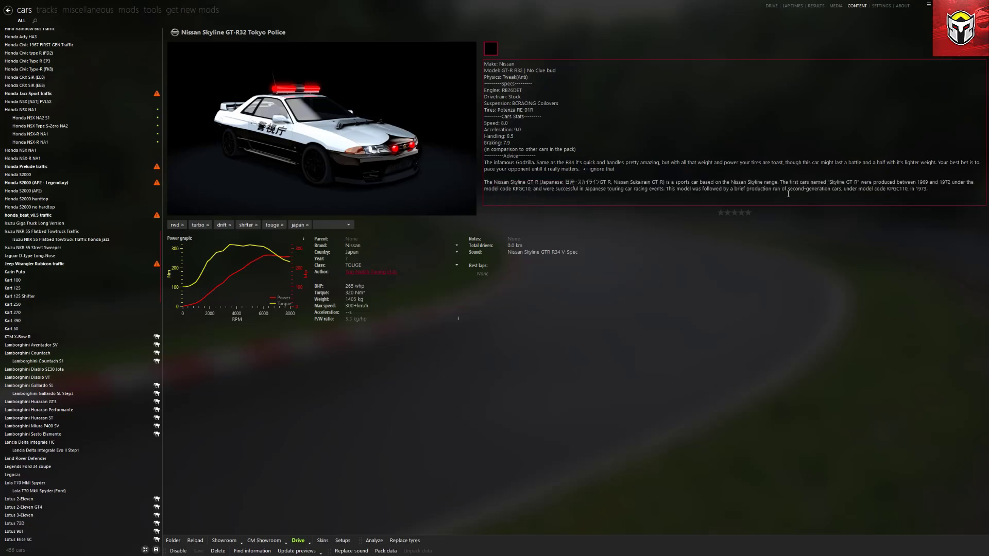
{"action": "left_click", "coordinate": [534, 351]}
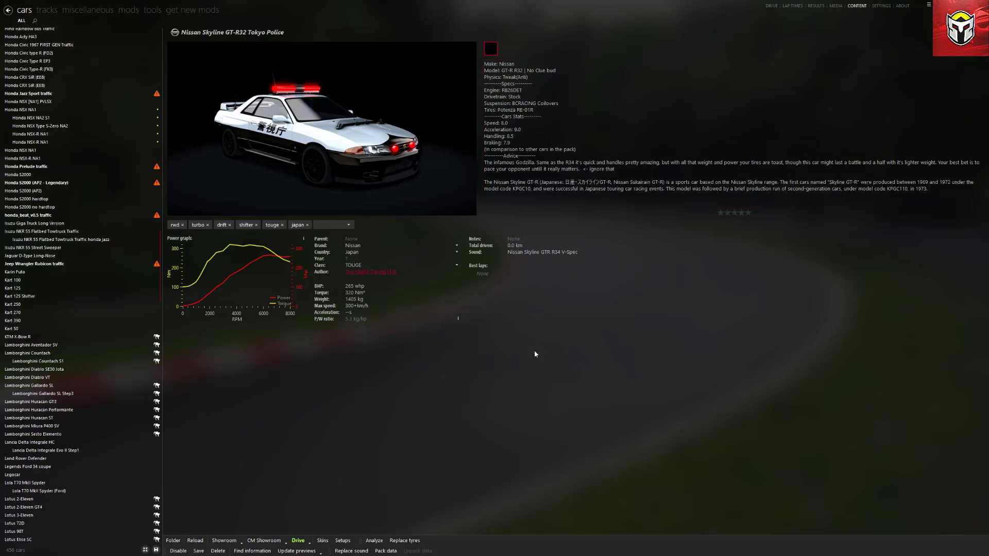
{"action": "left_click", "coordinate": [197, 552]}
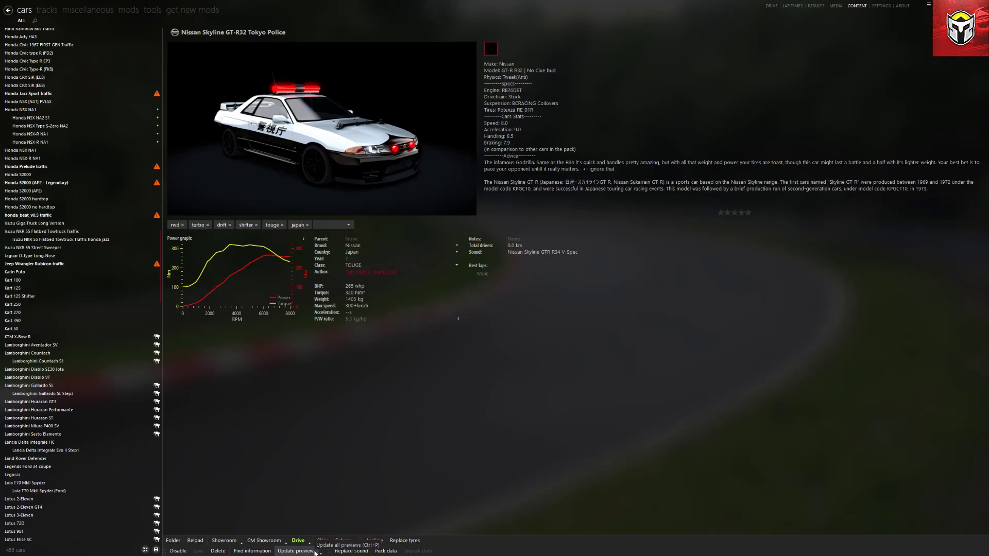
Run Update previews to render a fresh studio preview of the GT-R32 Tokyo Police
{"action": "left_click", "coordinate": [297, 551]}
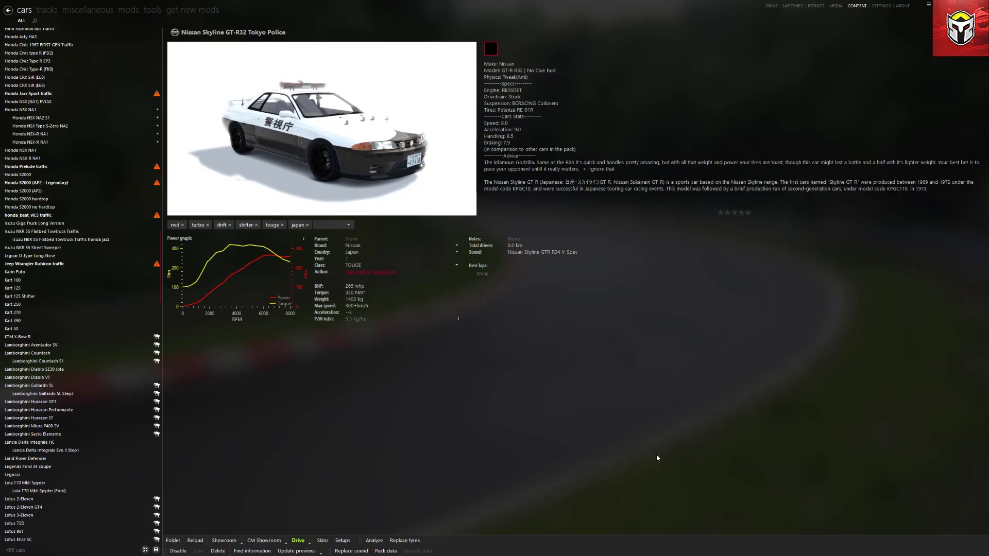
{"action": "left_click", "coordinate": [360, 552]}
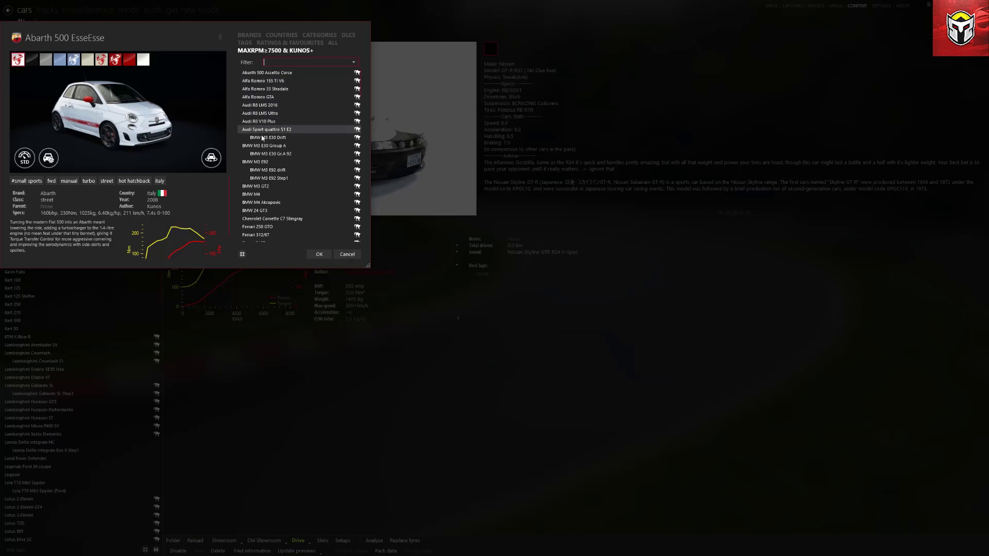
{"action": "scroll", "coordinate": [262, 162], "scroll_direction": "down", "scroll_amount": 7}
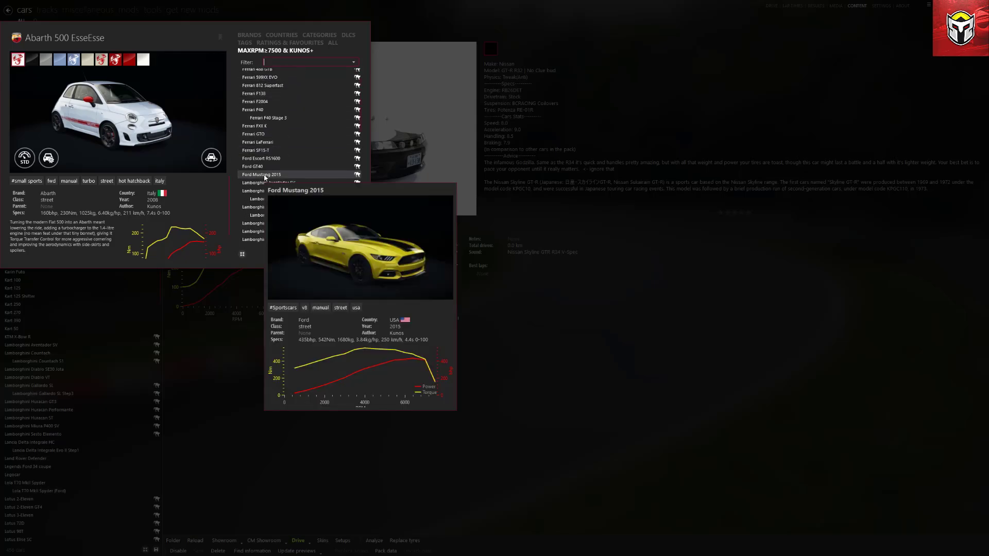
{"action": "left_click", "coordinate": [265, 175]}
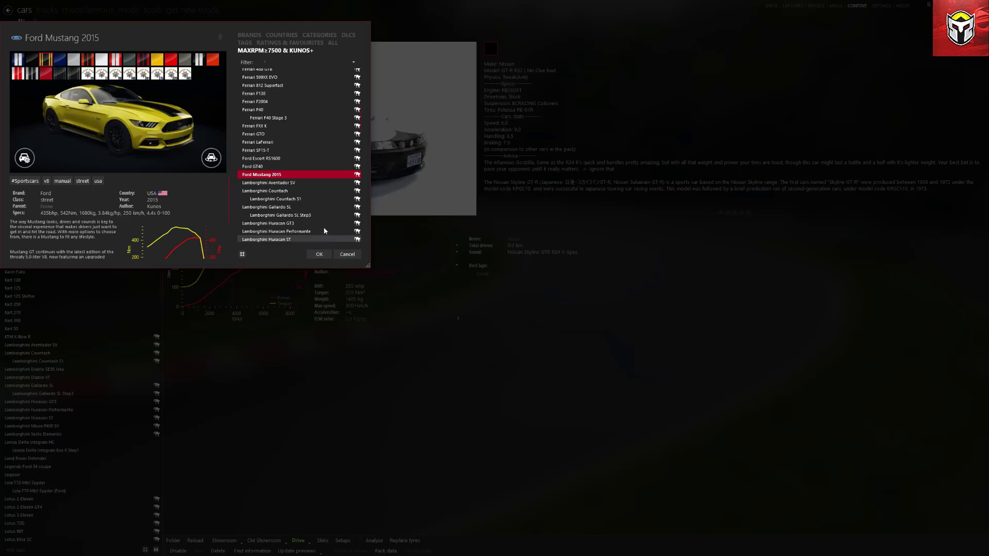
{"action": "scroll", "coordinate": [322, 137], "scroll_direction": "down", "scroll_amount": 4}
{"action": "scroll", "coordinate": [322, 137], "scroll_direction": "down", "scroll_amount": 10}
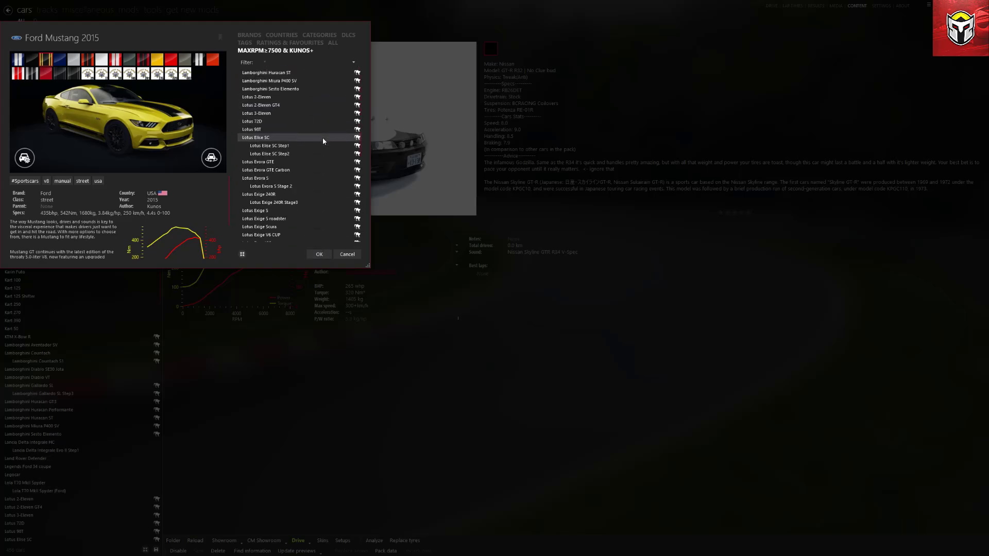
{"action": "scroll", "coordinate": [323, 138], "scroll_direction": "down", "scroll_amount": 1}
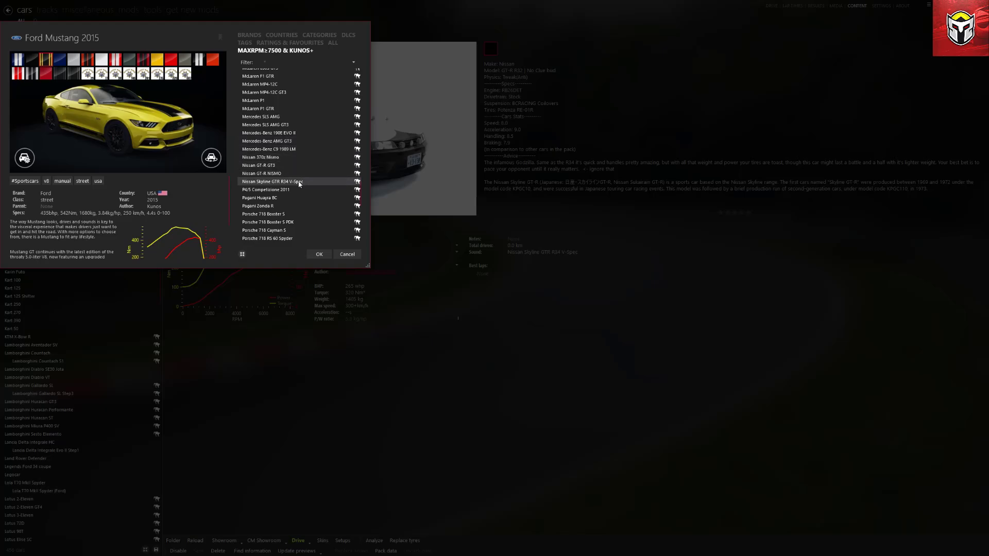
{"action": "mouse_move", "coordinate": [297, 178]}
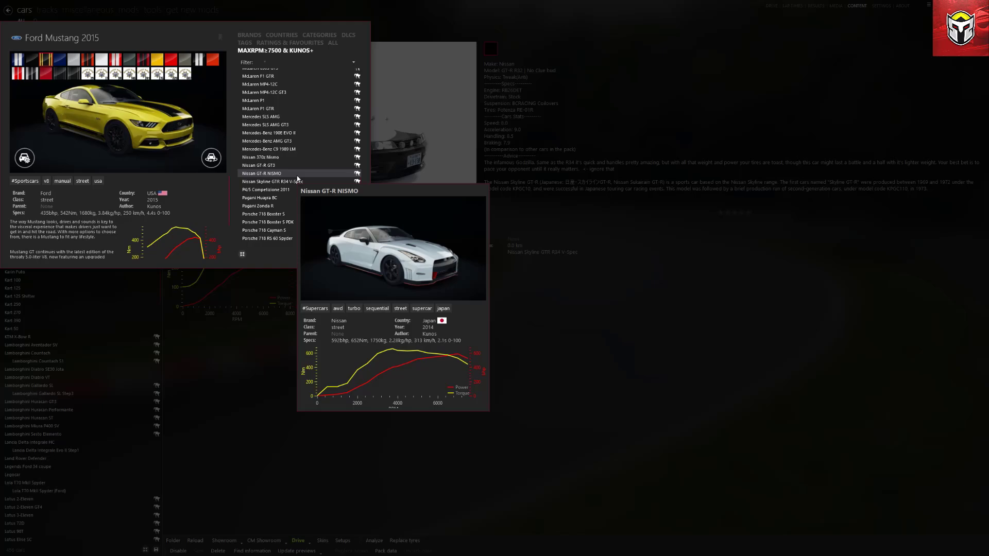
{"action": "left_click", "coordinate": [297, 176]}
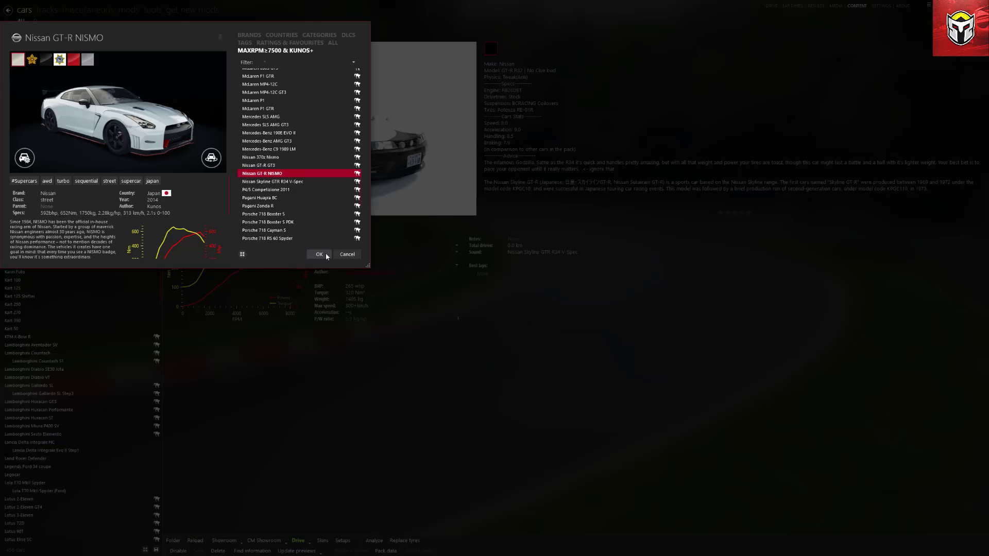
{"action": "left_click", "coordinate": [350, 255]}
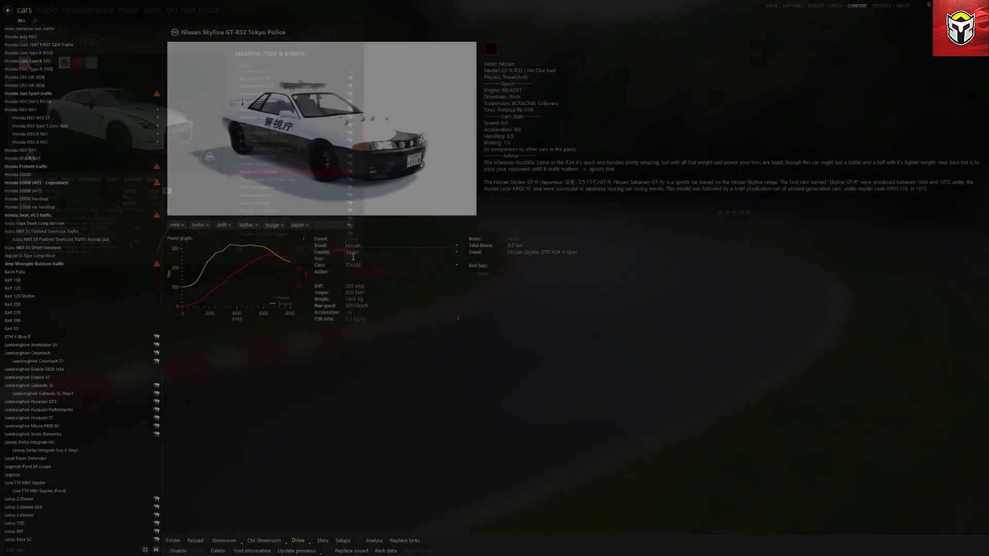